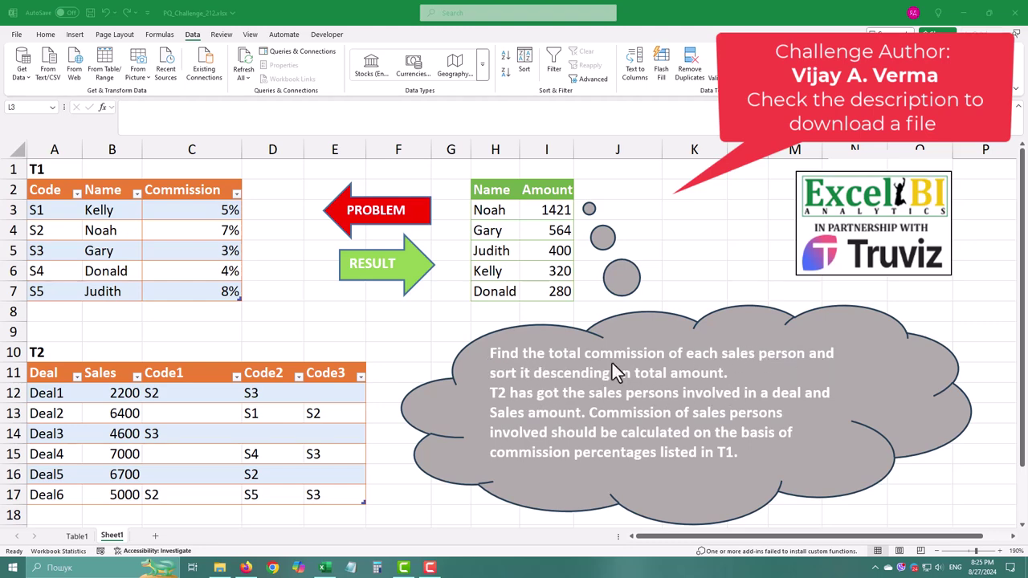
- Review the expected Name/Amount result and the T2 salesperson codes, then clear the selection
drag(477, 183, 544, 294)
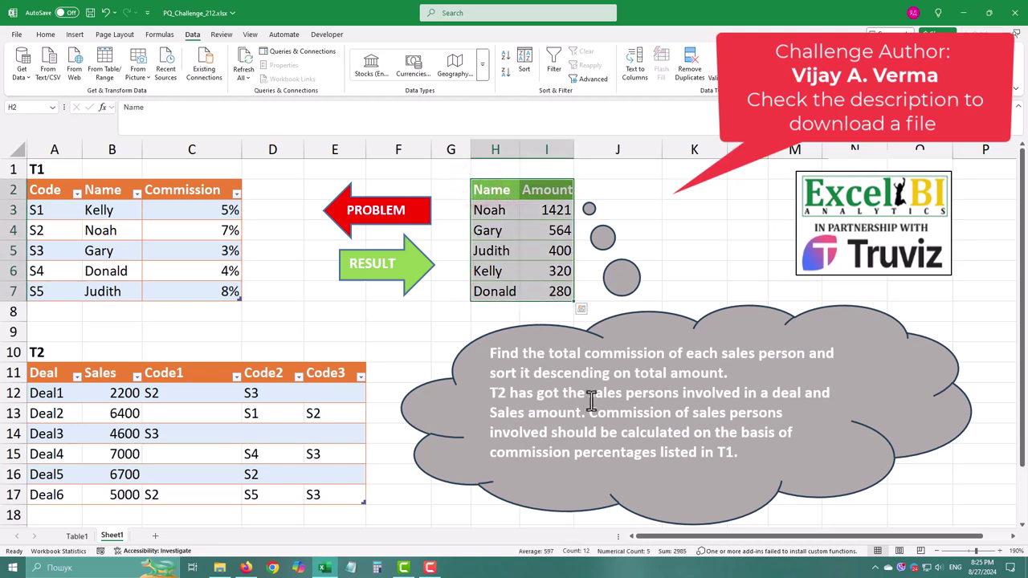
click(223, 390)
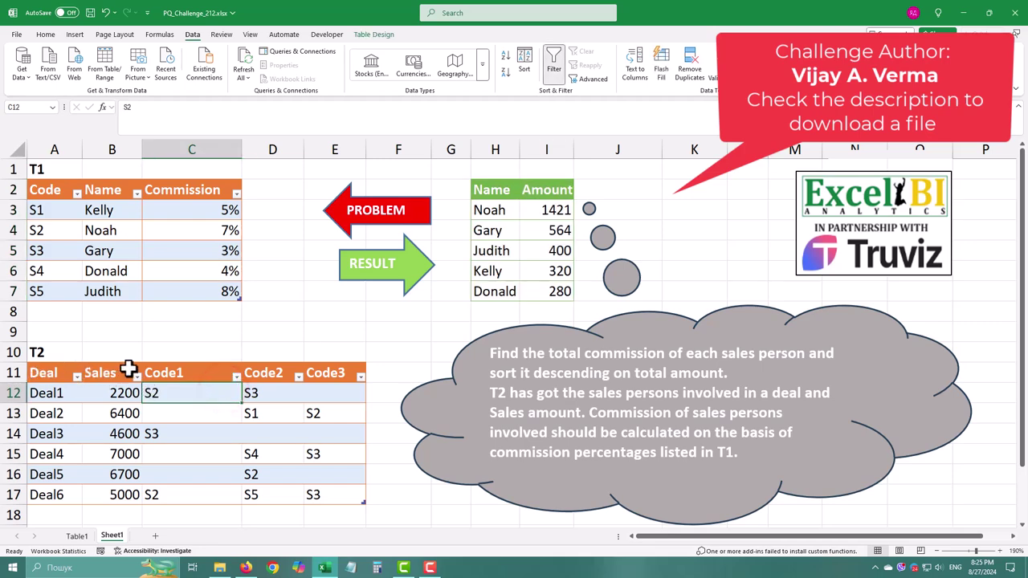
drag(163, 388, 311, 485)
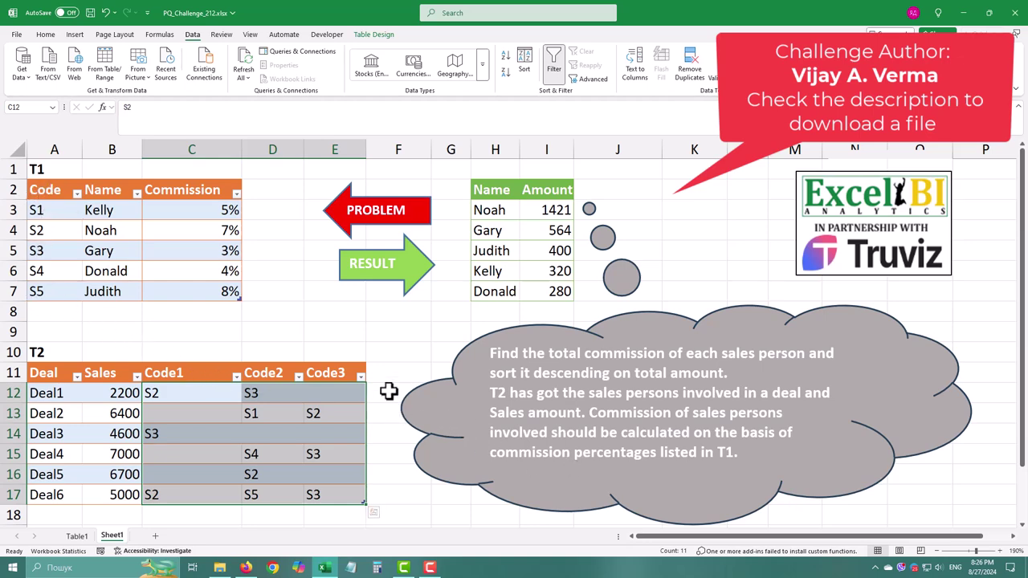
click(373, 340)
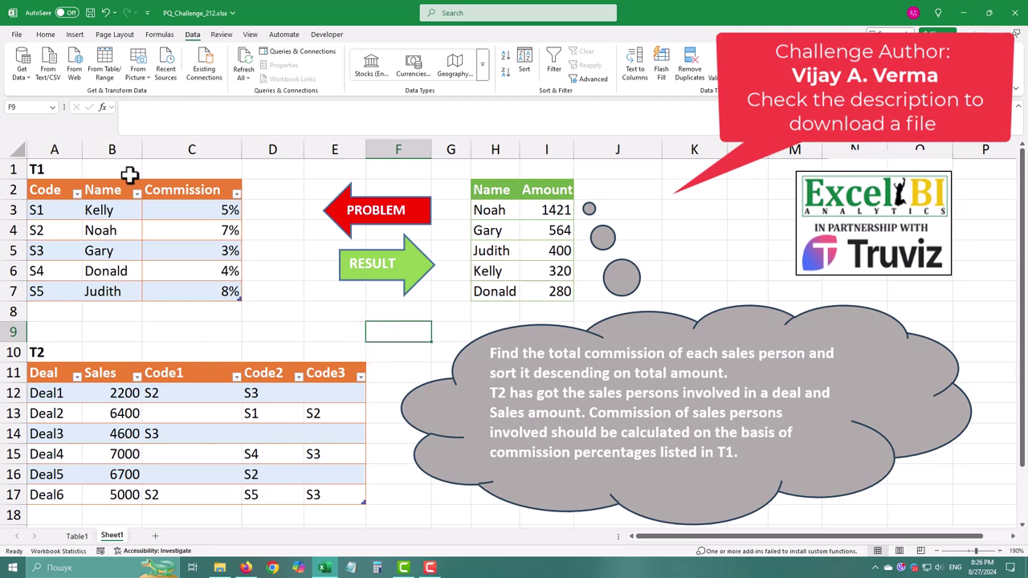
- Load the T1 commission table as a query and keep it on a new sheet
click(111, 230)
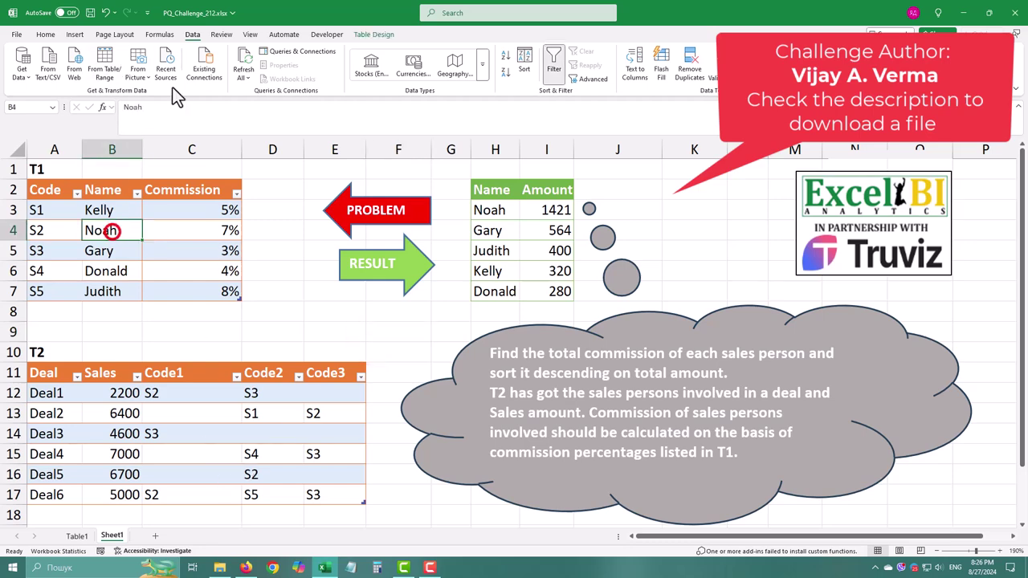
click(103, 75)
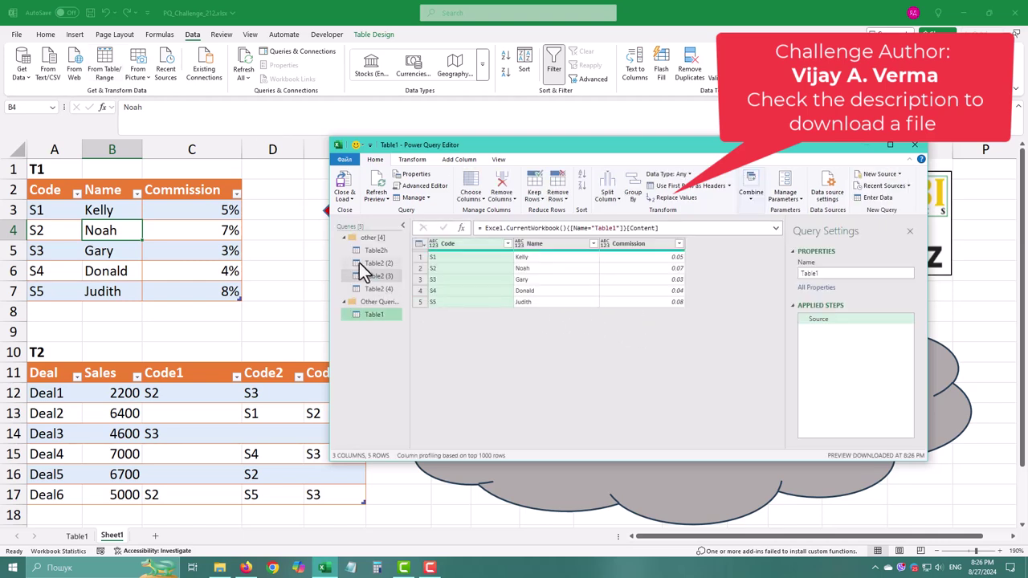
click(914, 145)
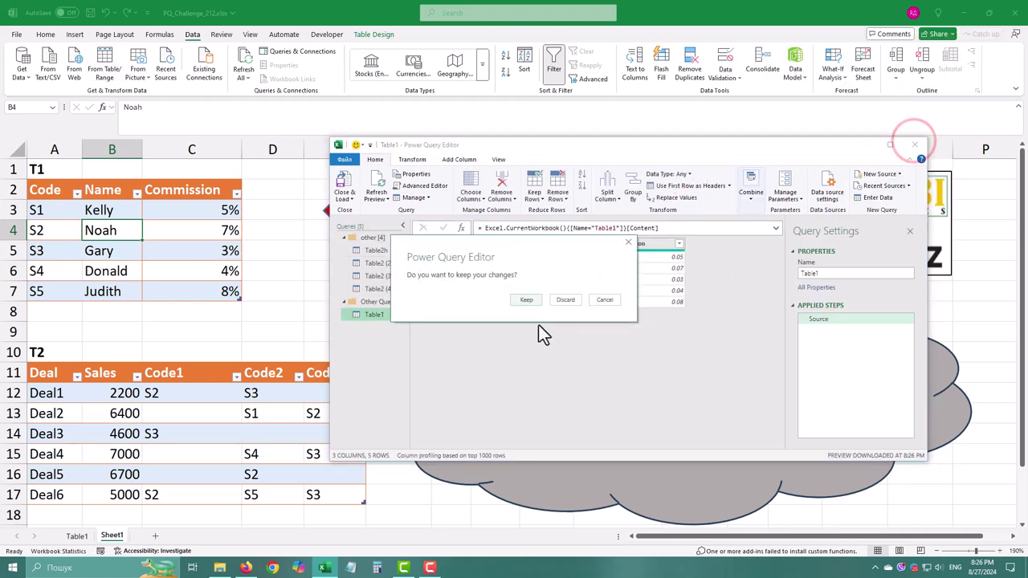
click(530, 298)
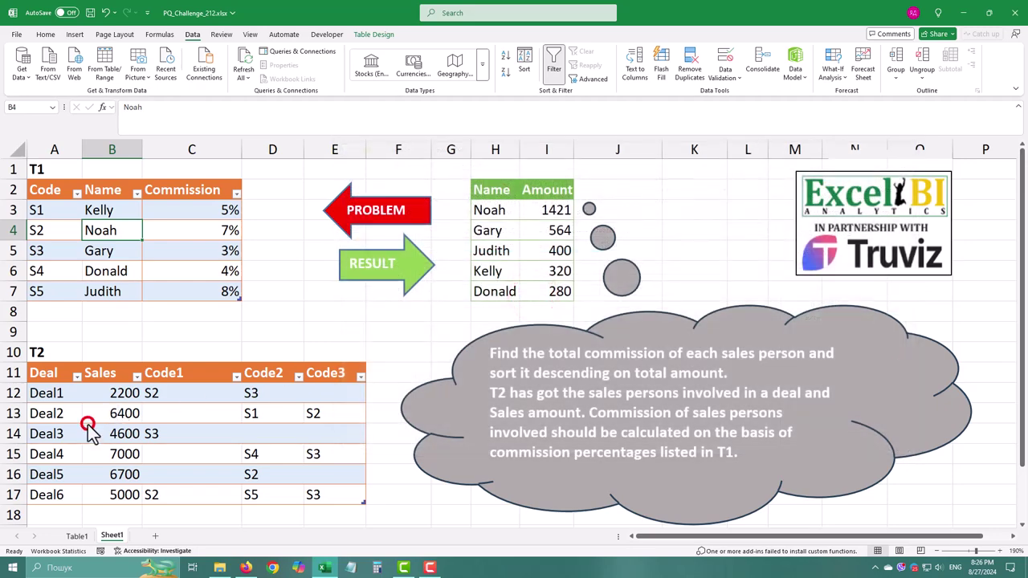
click(86, 424)
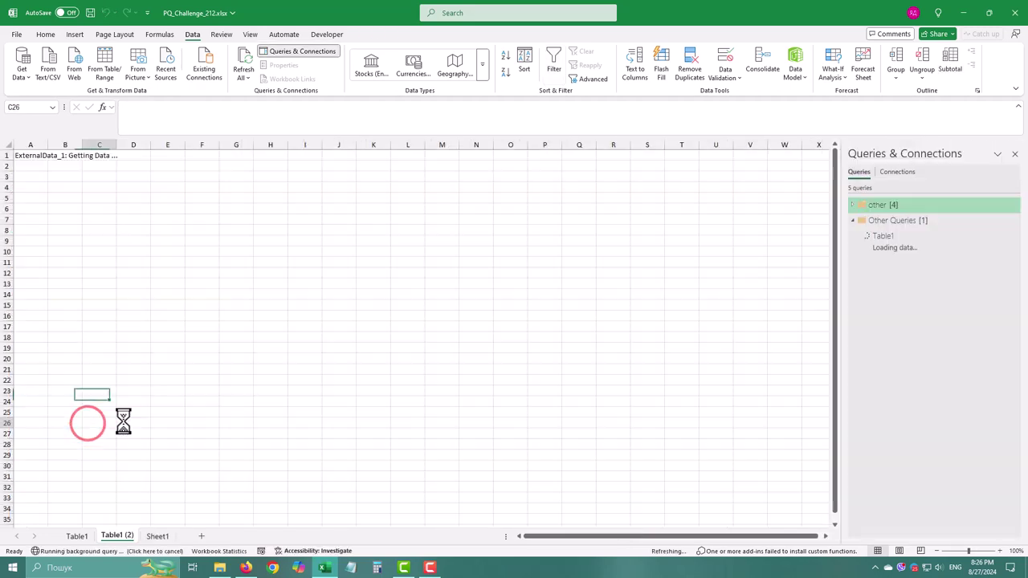
- Back on Sheet1, bring the T2 deals table into Power Query Editor From Table/Range
click(159, 536)
click(113, 454)
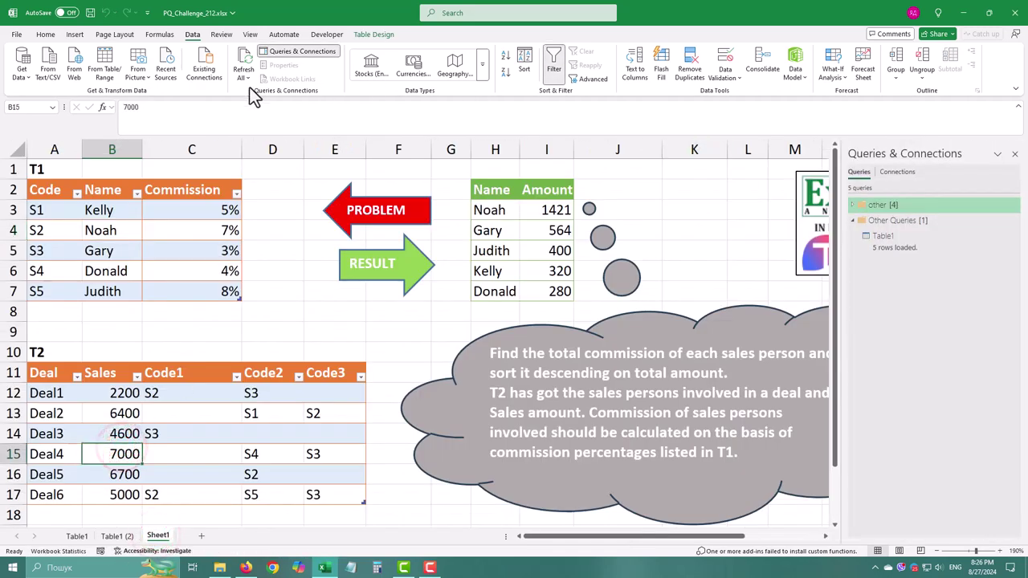
click(107, 70)
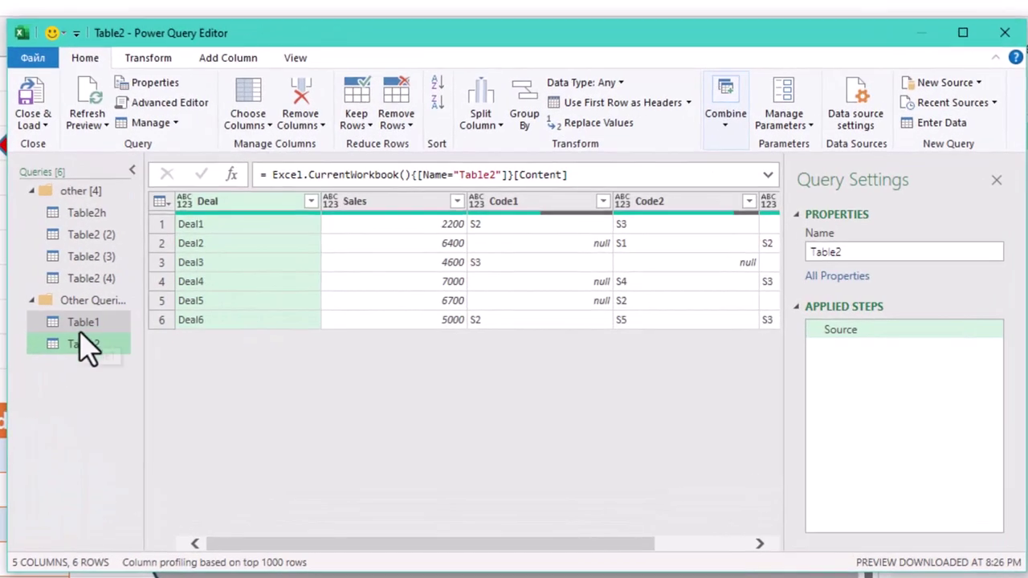
- Preview Table1, return to Table2, and minimise the Queries pane so the deals fill the preview
click(84, 323)
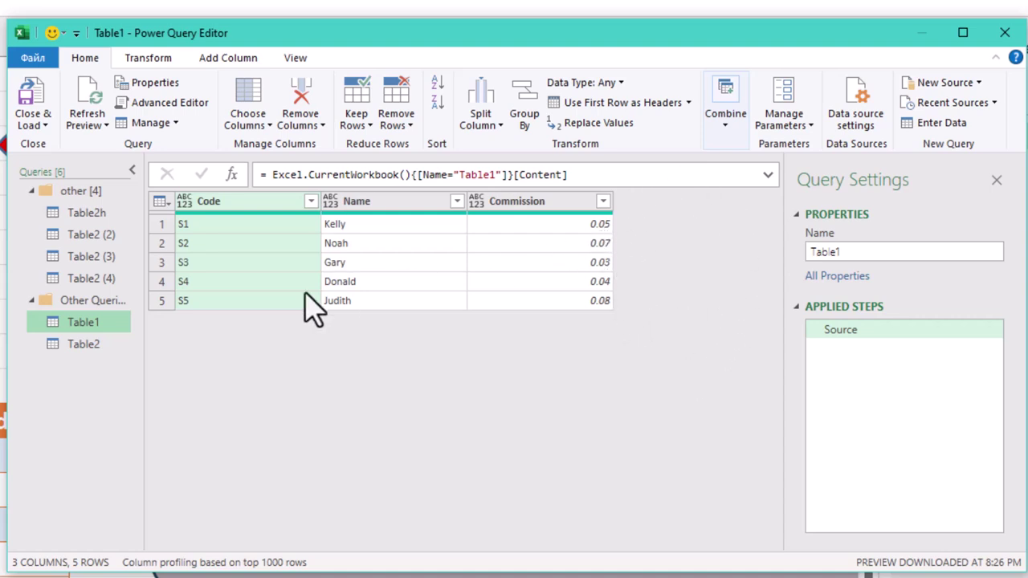
click(78, 347)
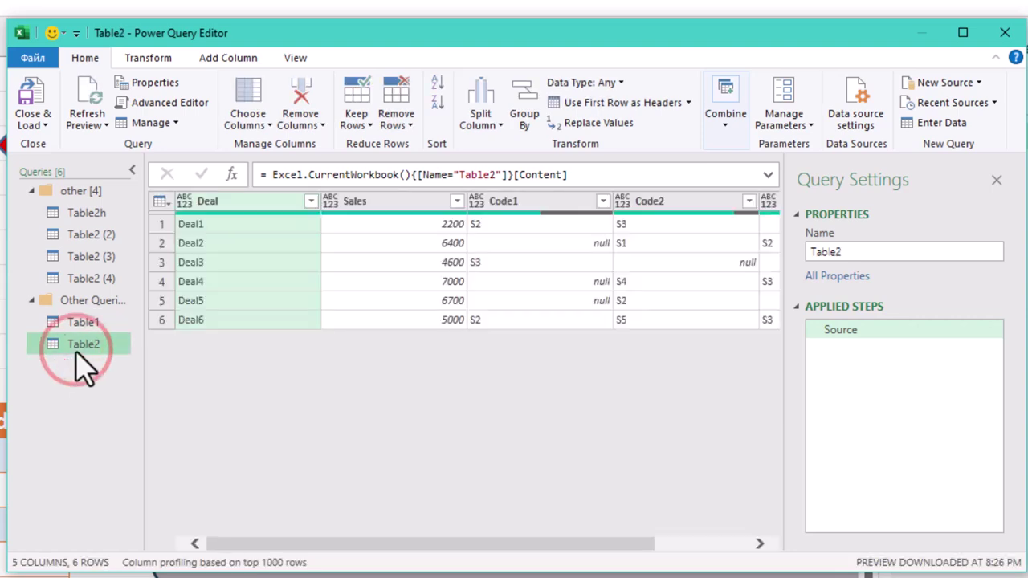
click(131, 172)
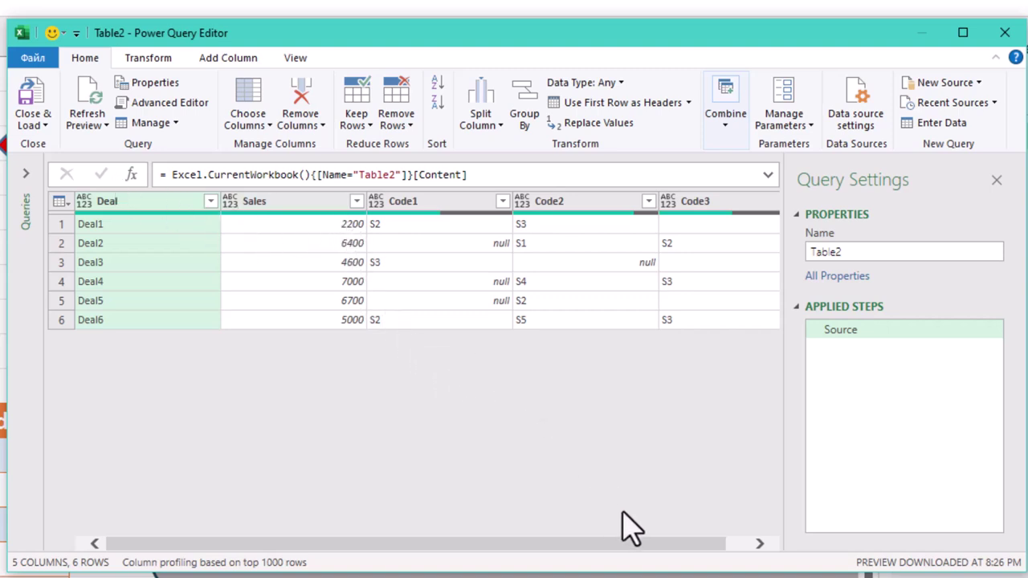
- Unpivot Table2's Code1, Code2 and Code3 columns into Attribute and Value rows
drag(655, 546, 609, 551)
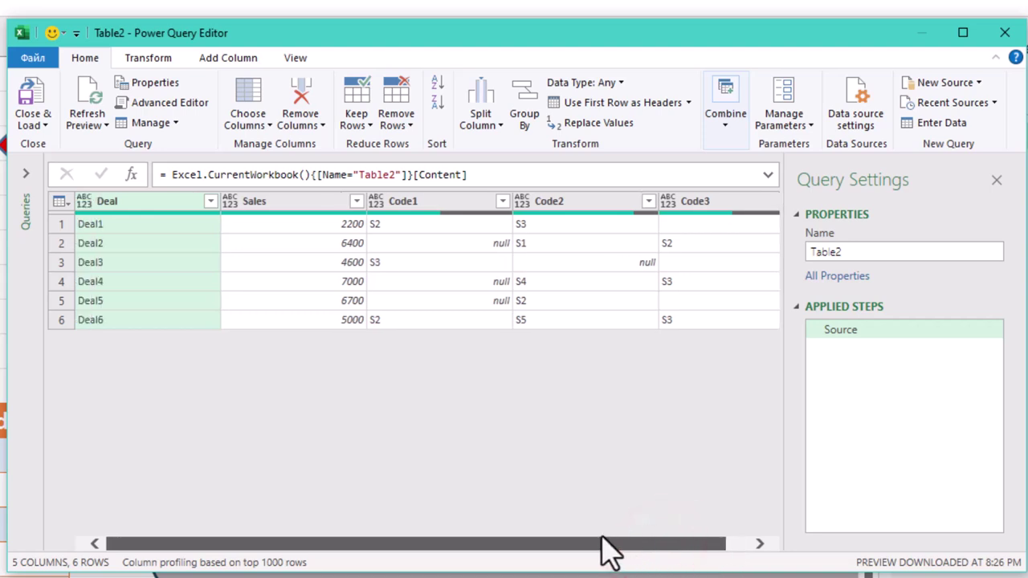
click(413, 201)
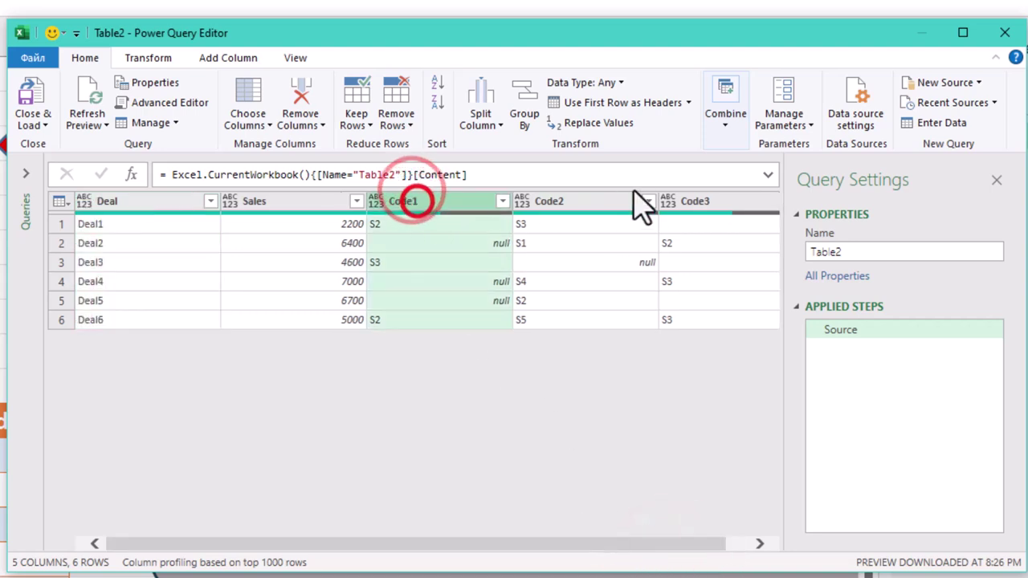
shift+click(707, 202)
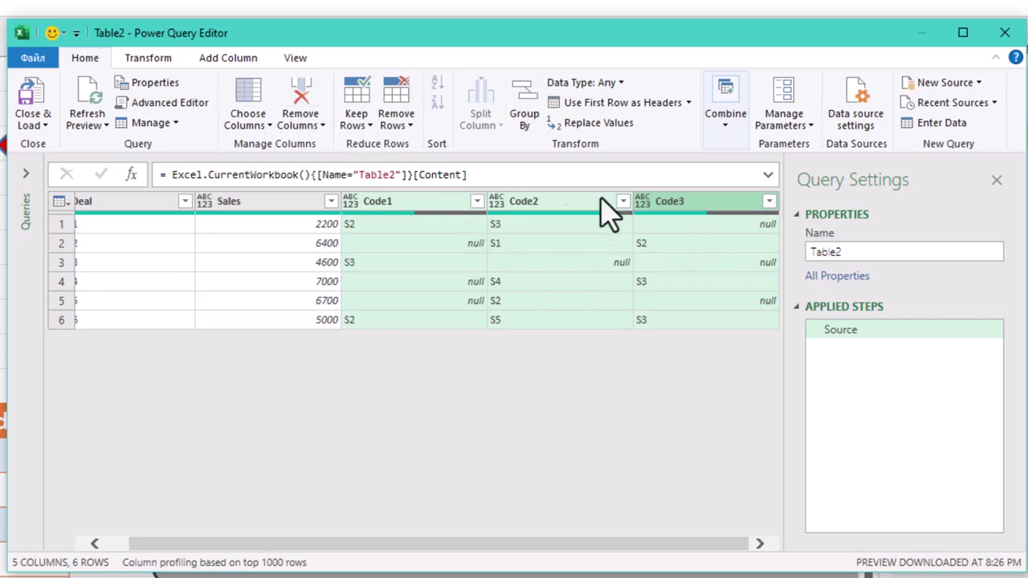
click(159, 57)
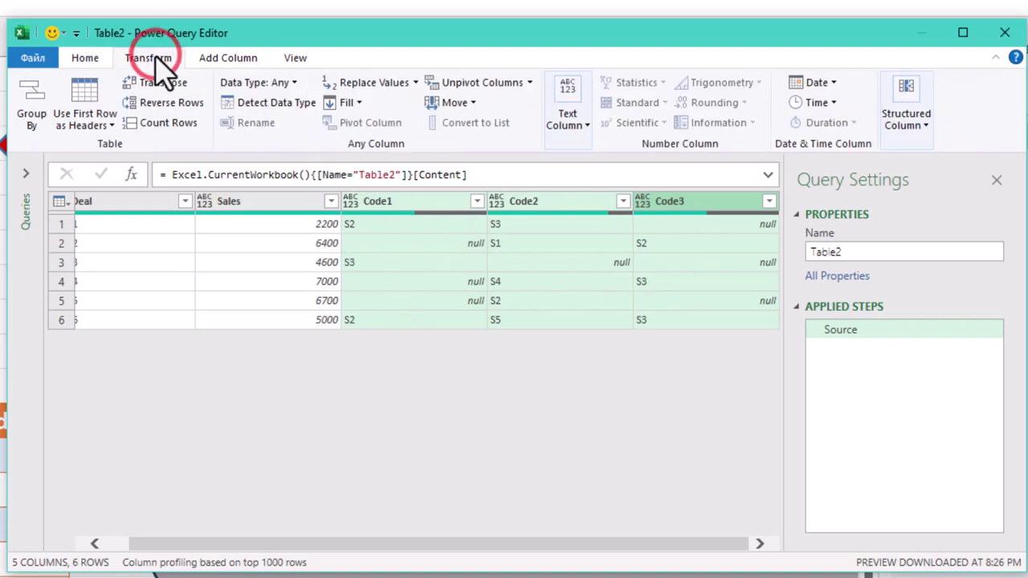
click(513, 85)
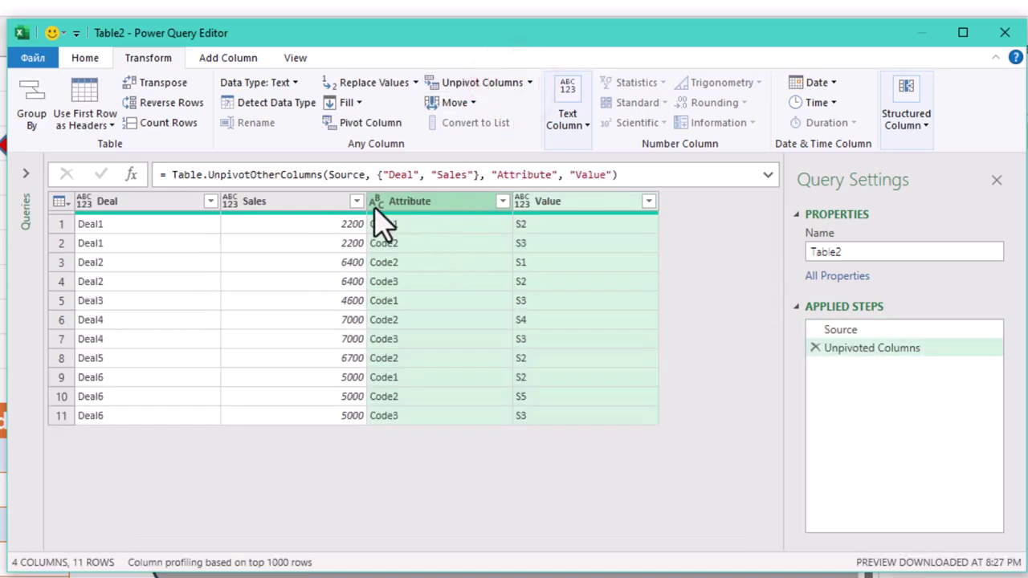
click(25, 177)
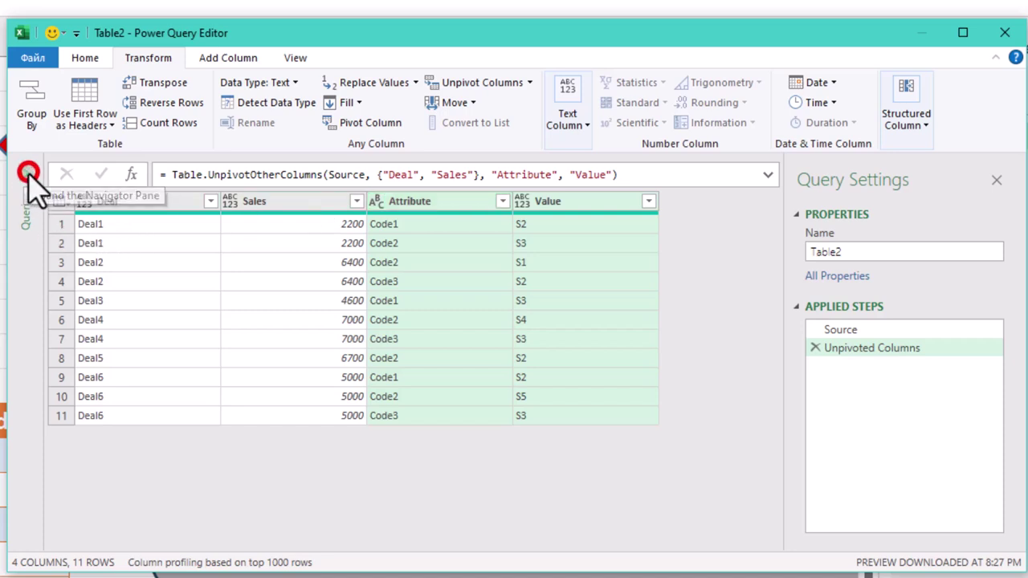
click(89, 322)
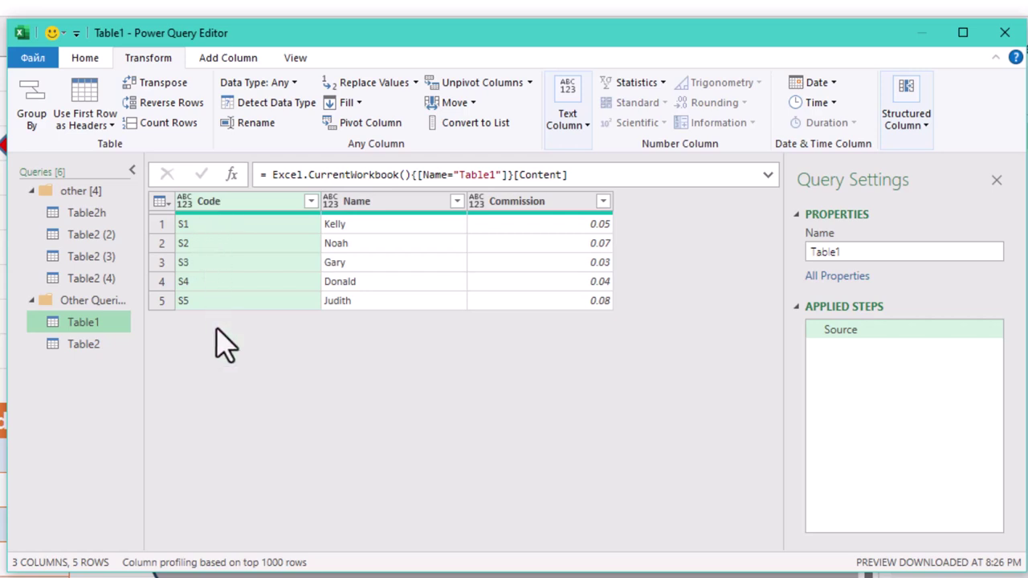
- Rename Table2's unpivoted Value column to Code by editing the step formula
click(94, 346)
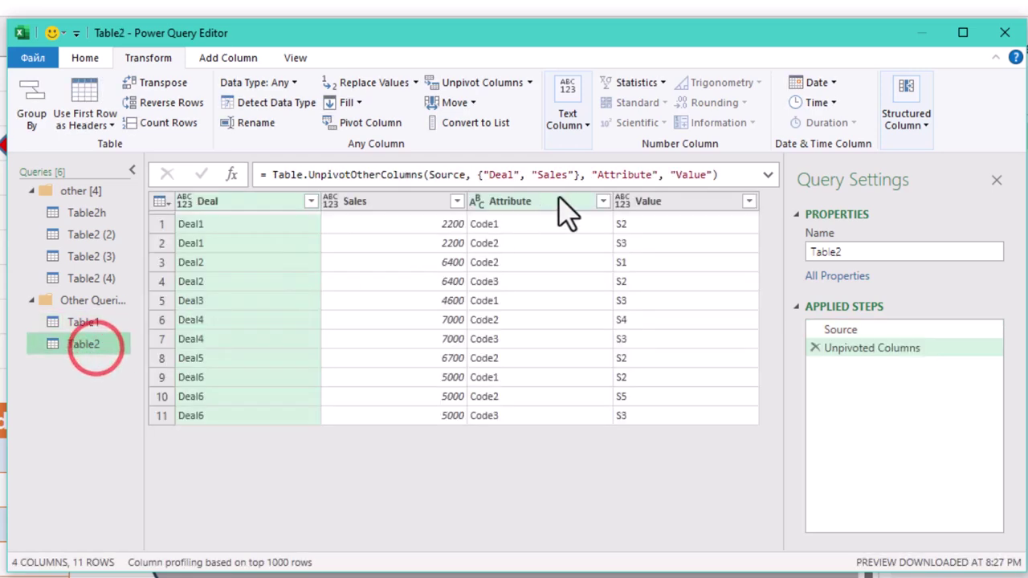
double_click(691, 174)
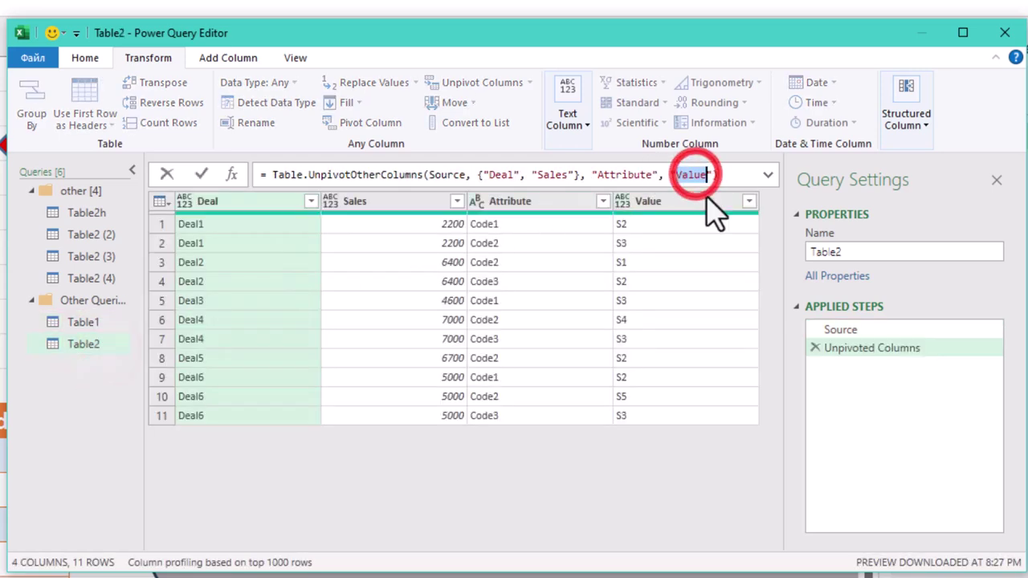
text(Code)
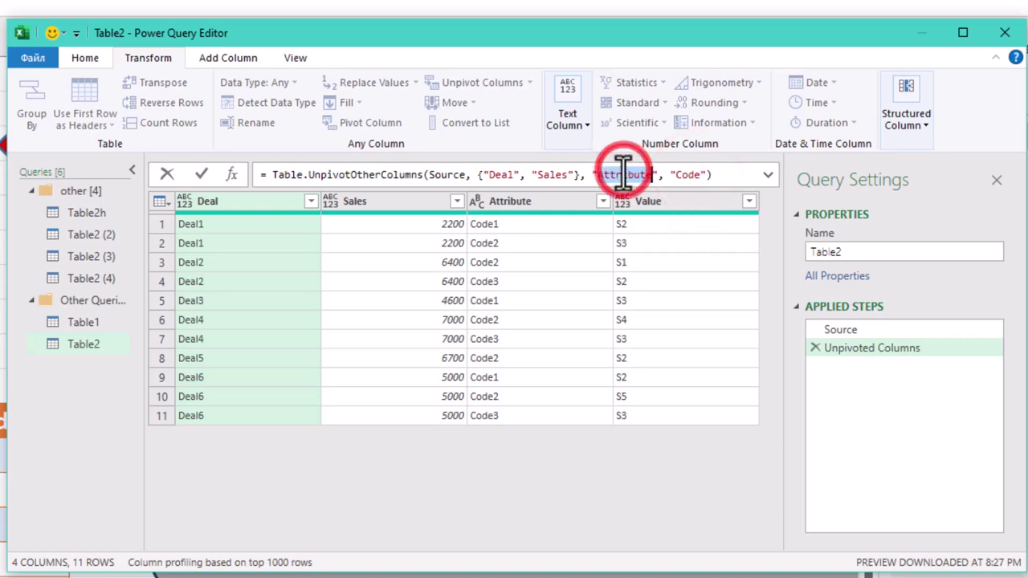
click(635, 333)
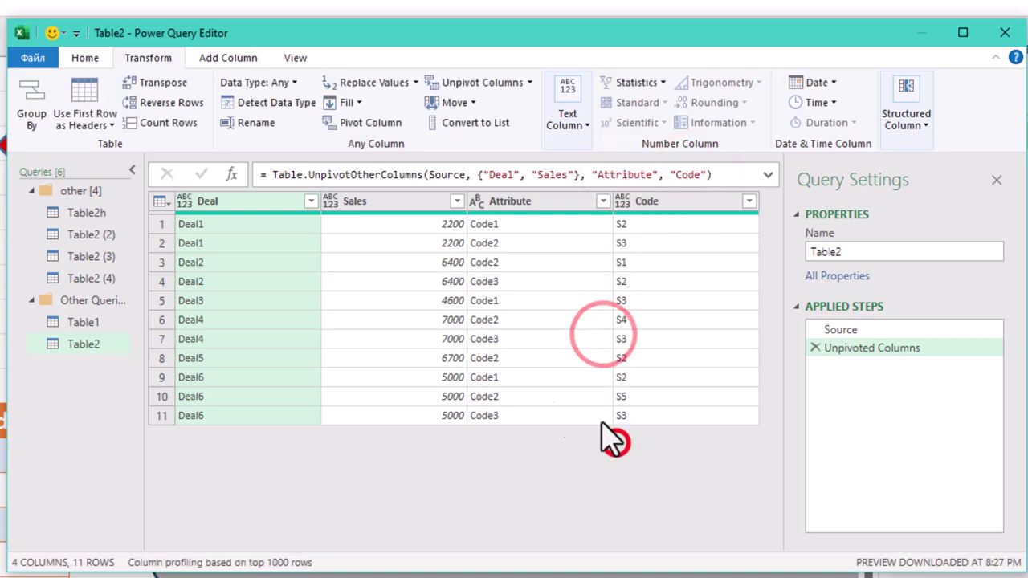
click(105, 321)
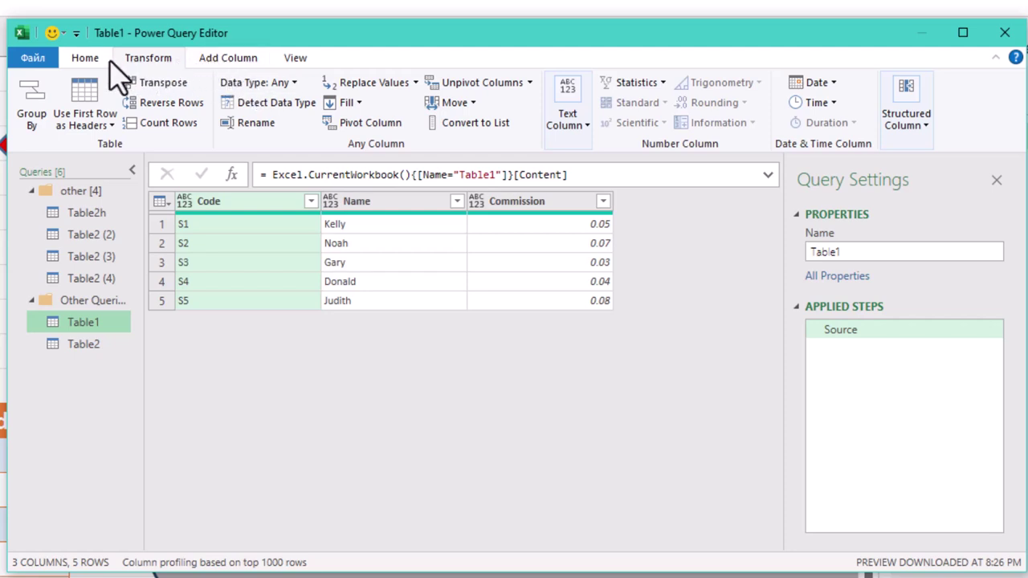
- Merge Table1 with Table2 as a Left Outer join matching the two Code columns
click(85, 58)
click(731, 127)
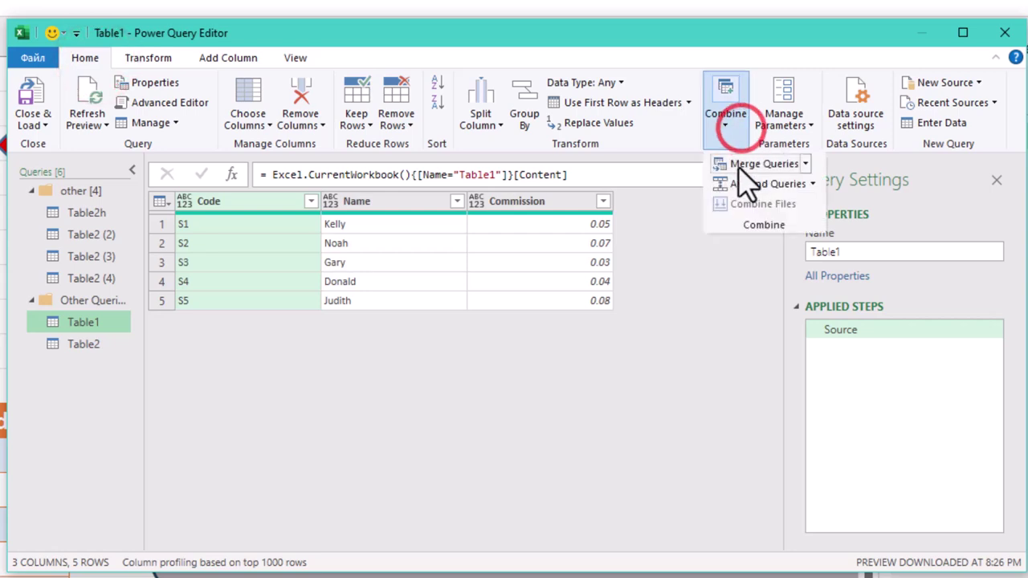
click(751, 163)
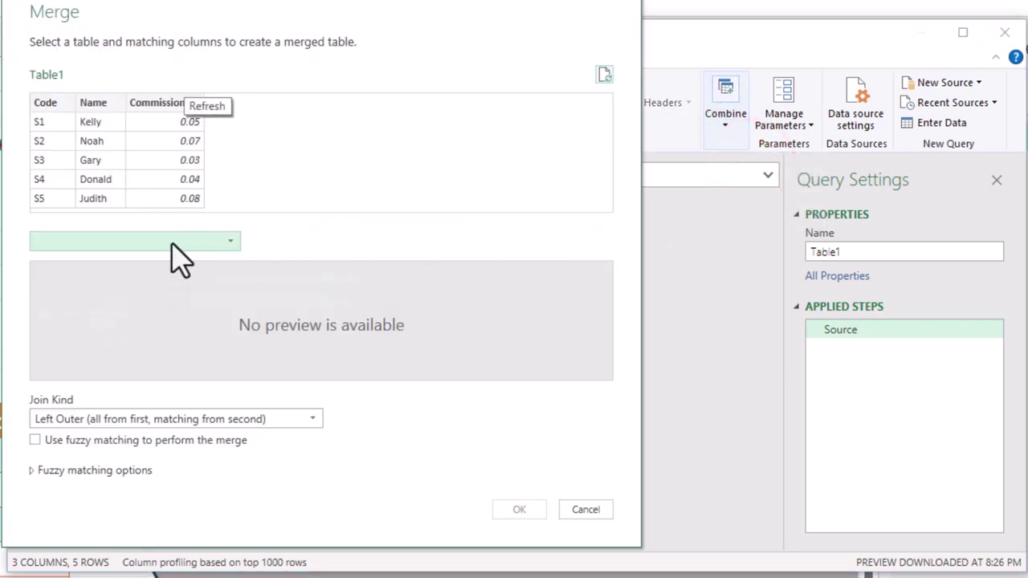
click(168, 243)
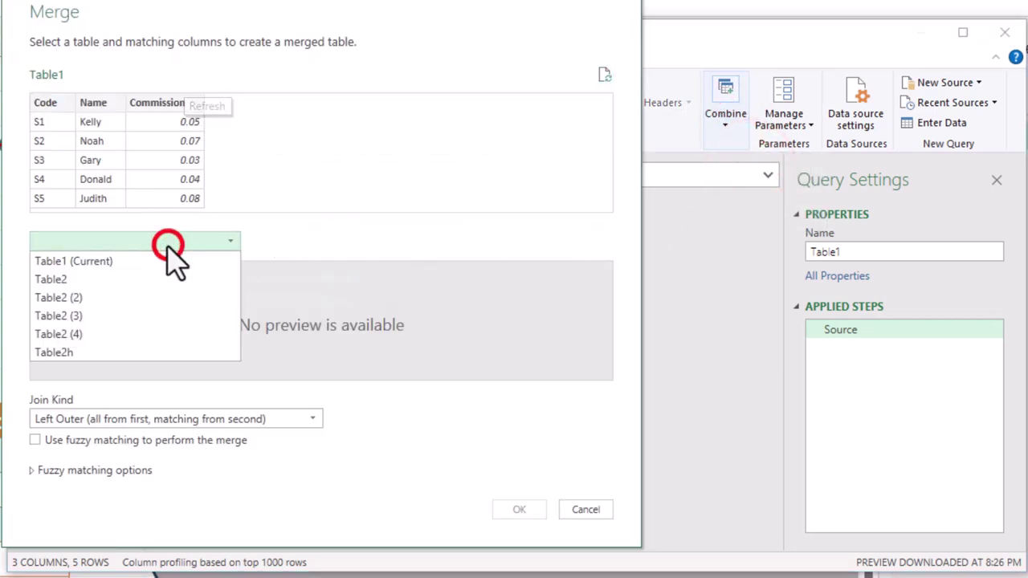
click(96, 281)
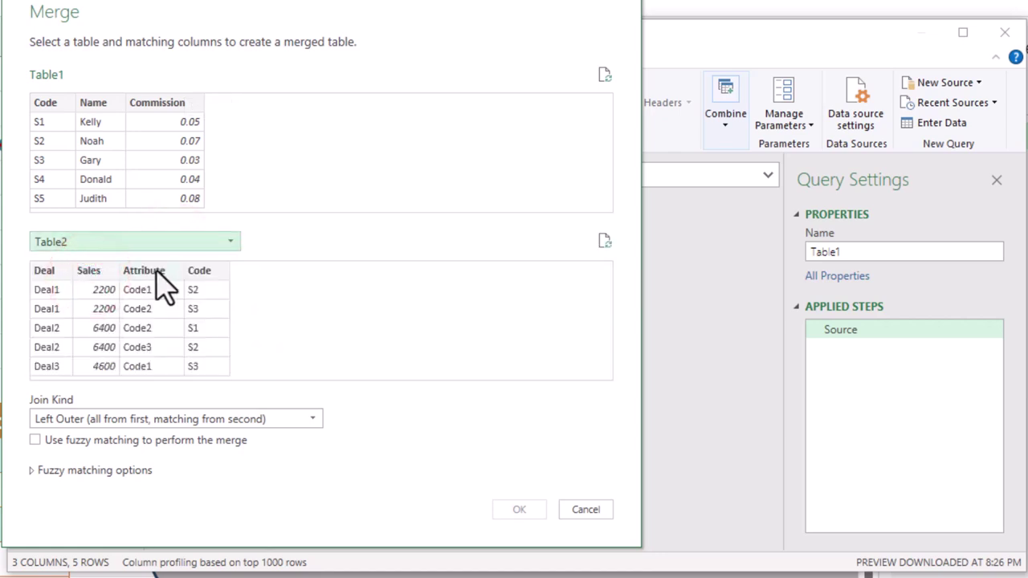
click(200, 271)
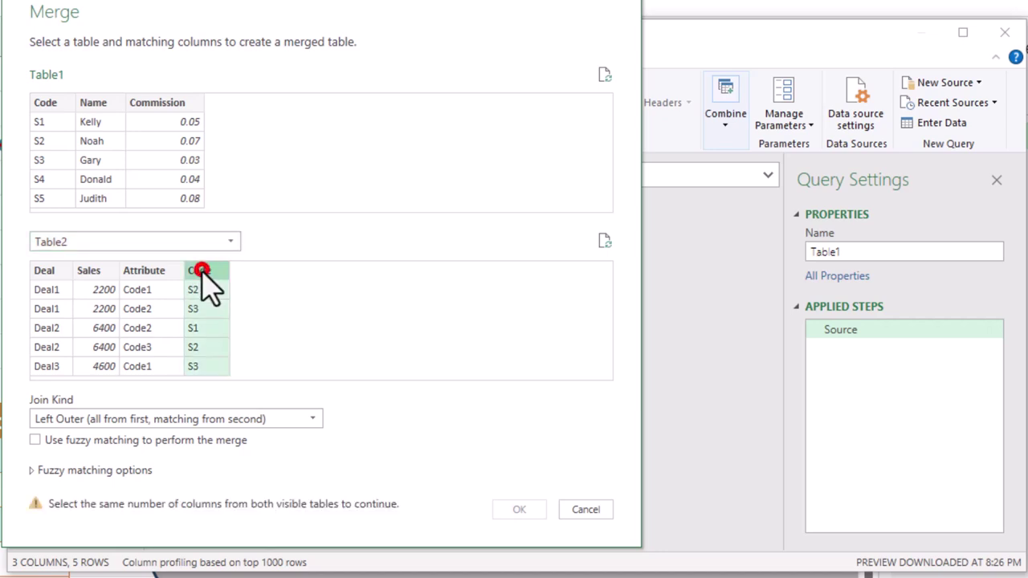
click(46, 102)
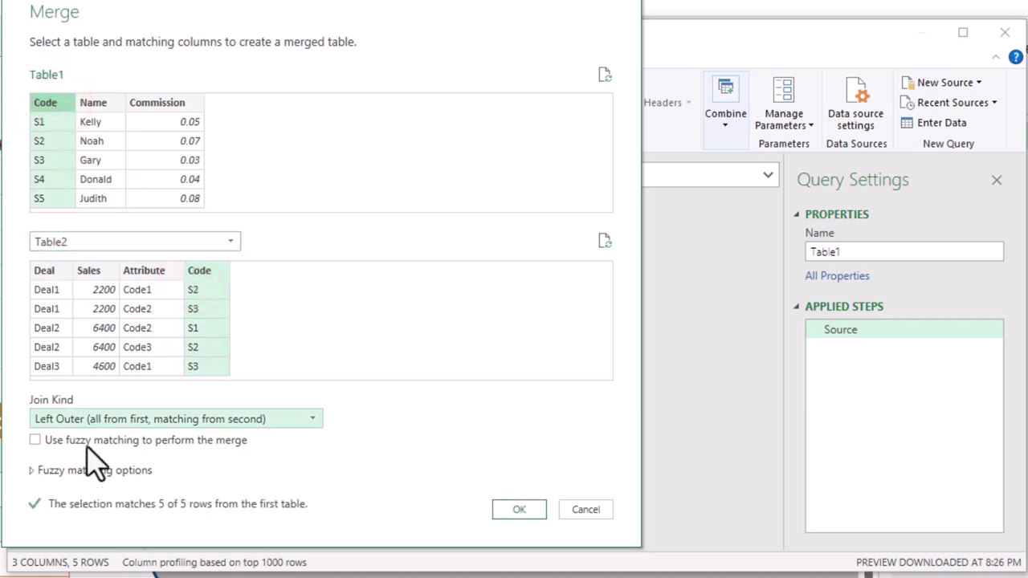
click(521, 511)
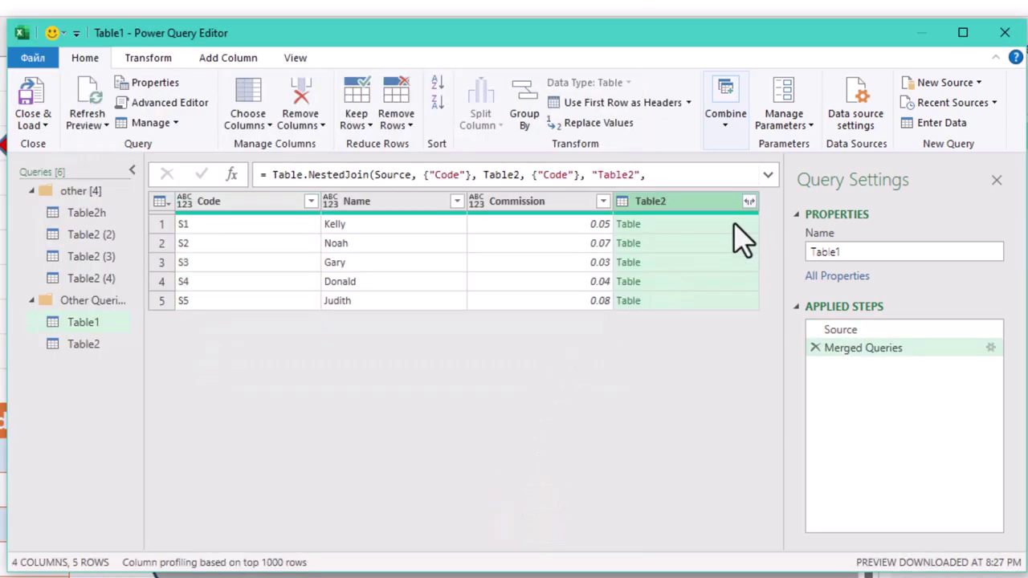
- Preview the nested Table2 deals for salespeople S1 through S5
click(714, 226)
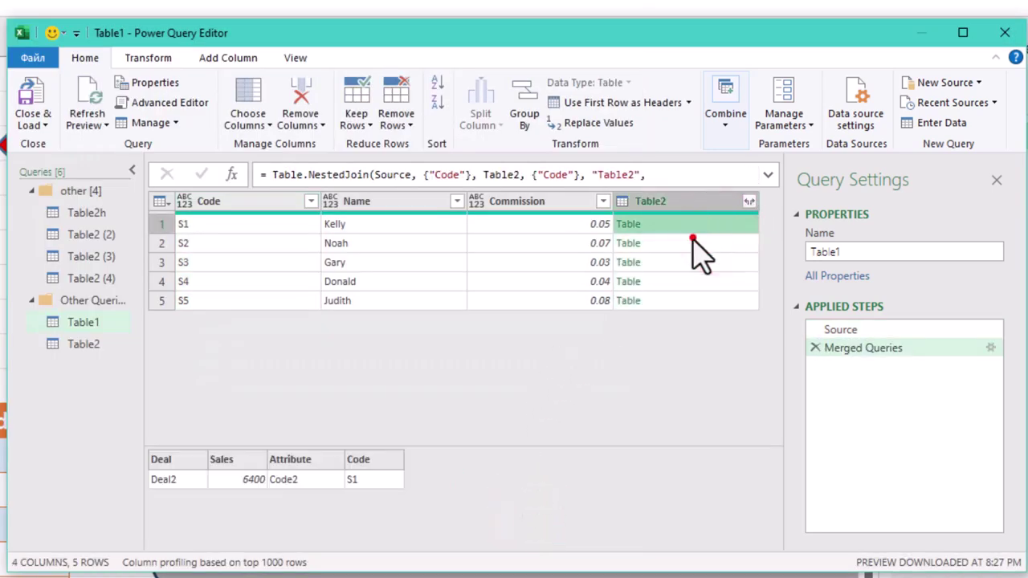
click(683, 243)
click(679, 264)
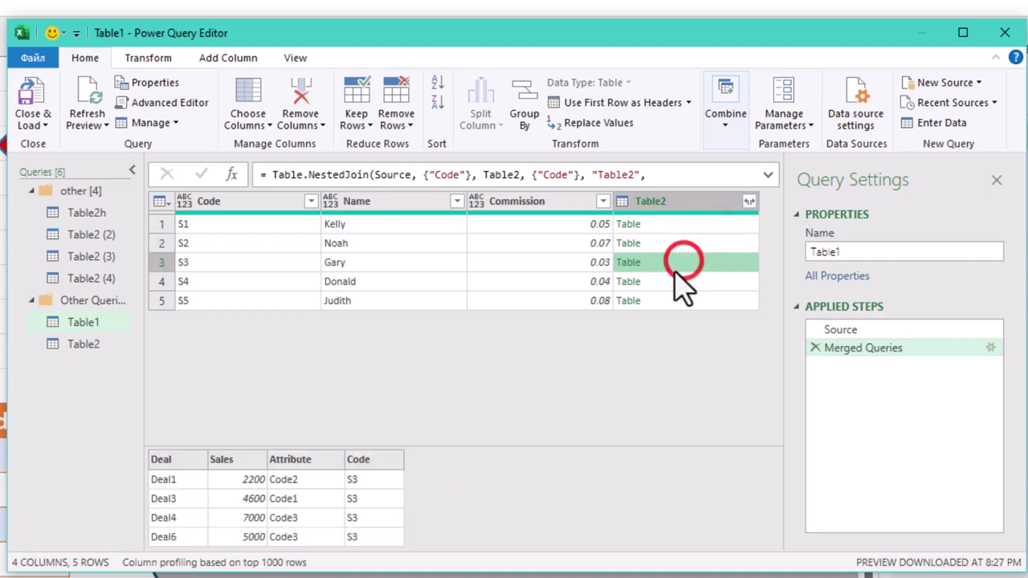
click(671, 281)
click(670, 300)
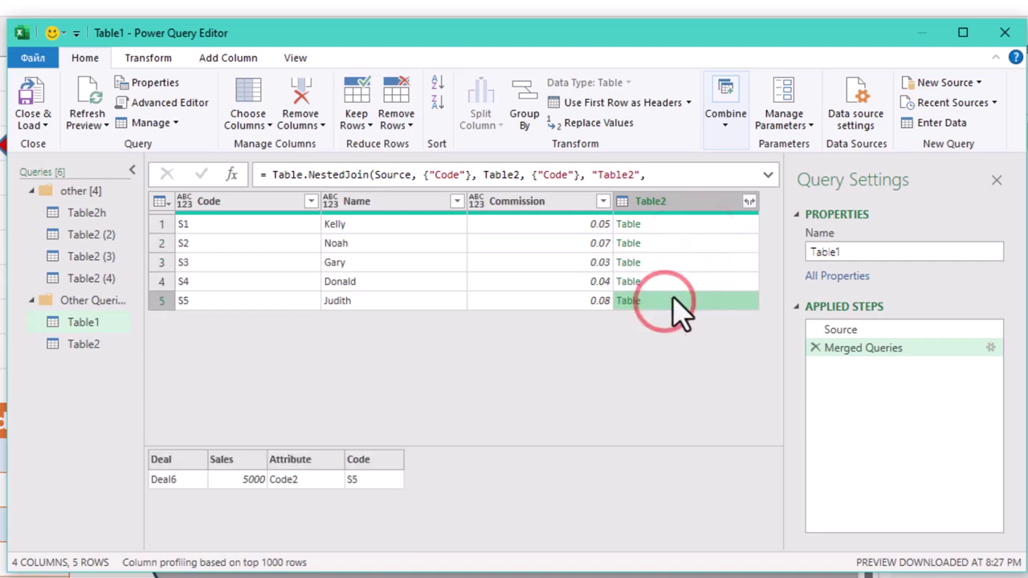
- Expand only the Sales column from Table2, without the original column name prefix
click(748, 202)
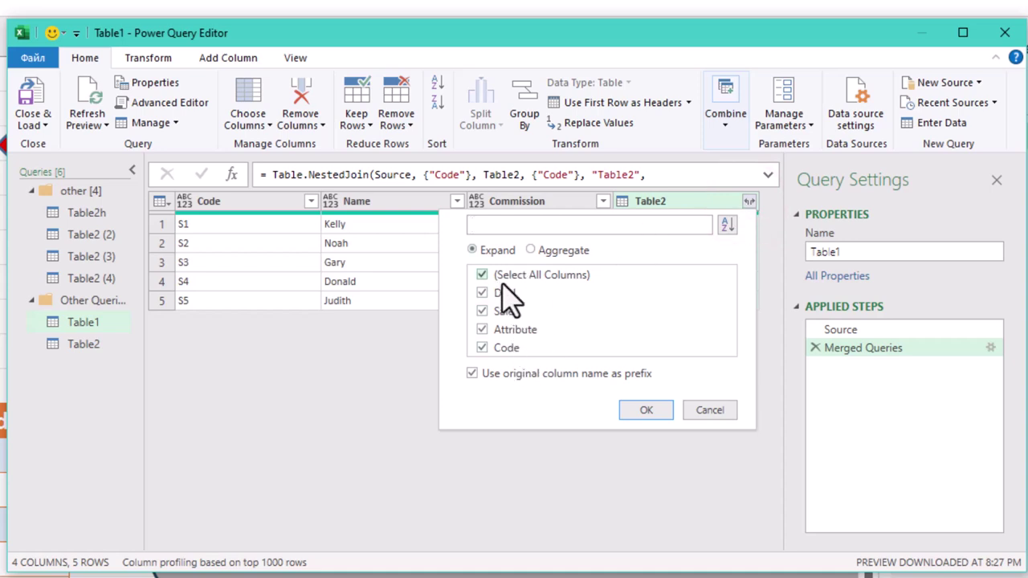
click(482, 276)
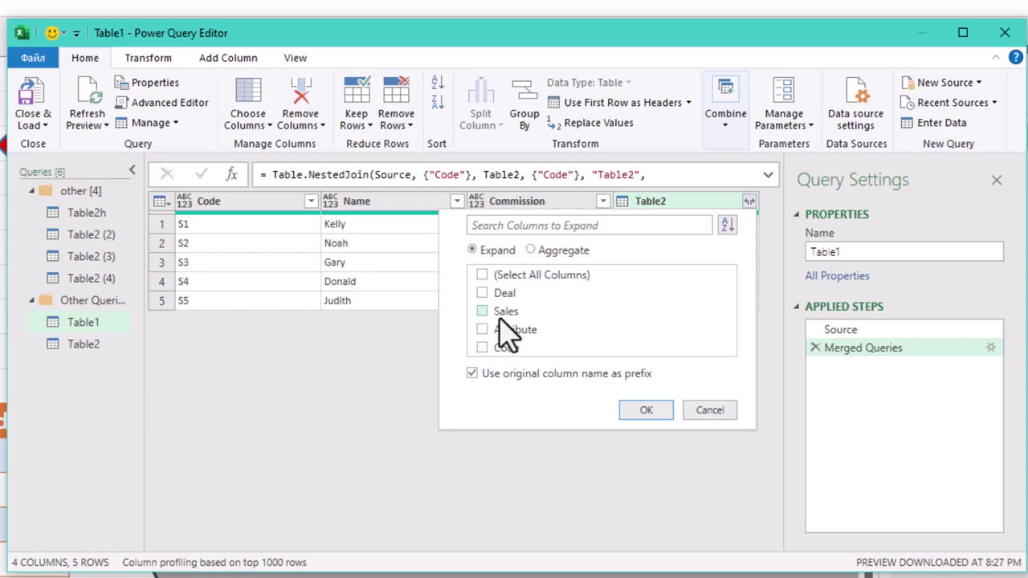
click(486, 312)
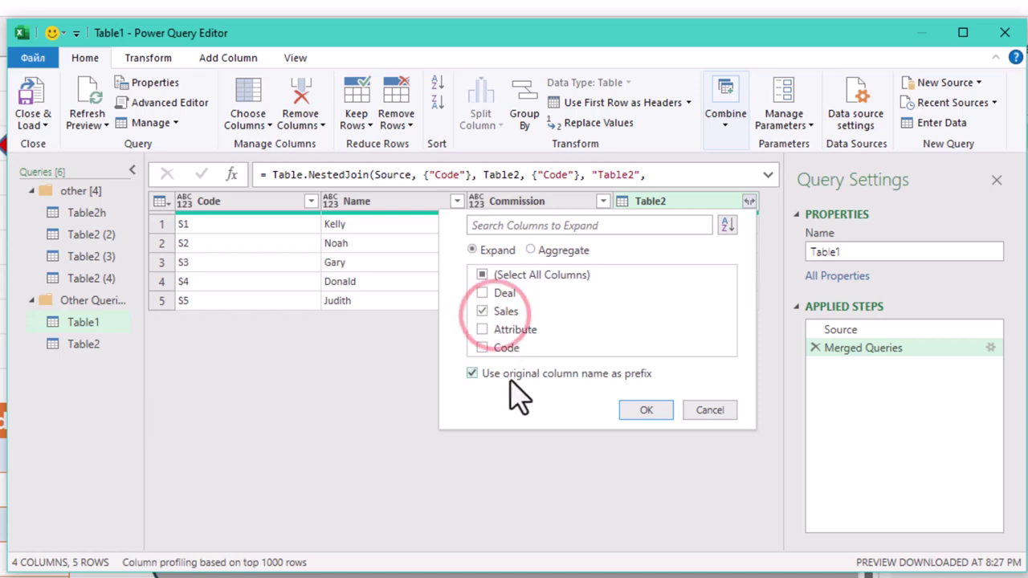
click(509, 374)
click(642, 411)
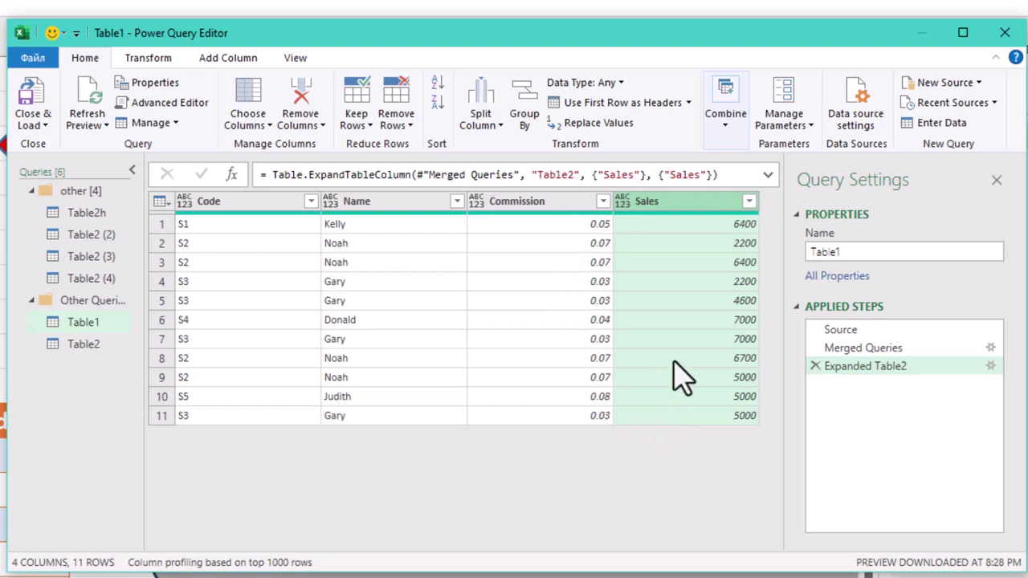
click(691, 264)
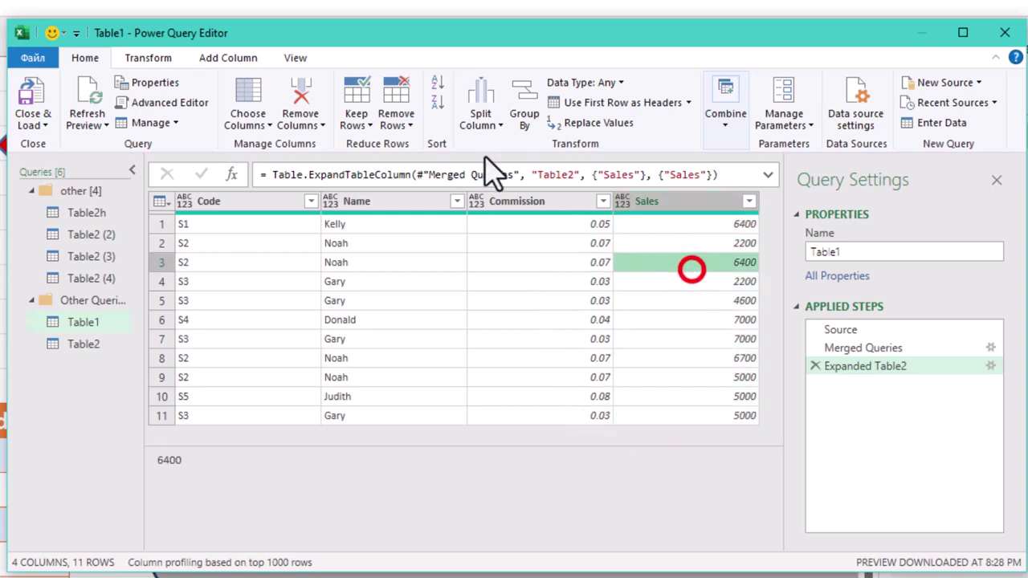
- Add a custom column named Amount with the formula [Sales]*[Commission]
click(228, 59)
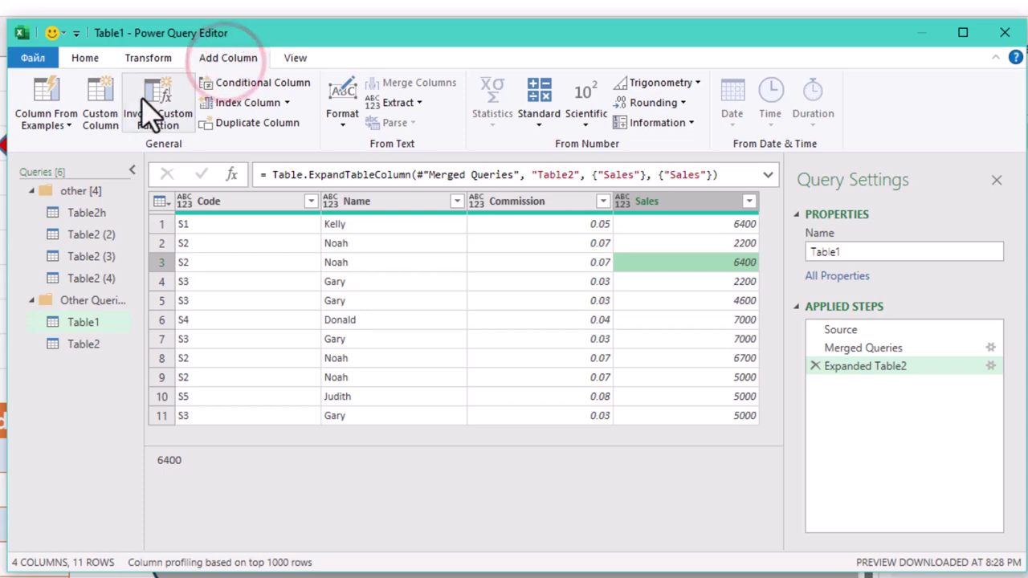
click(105, 121)
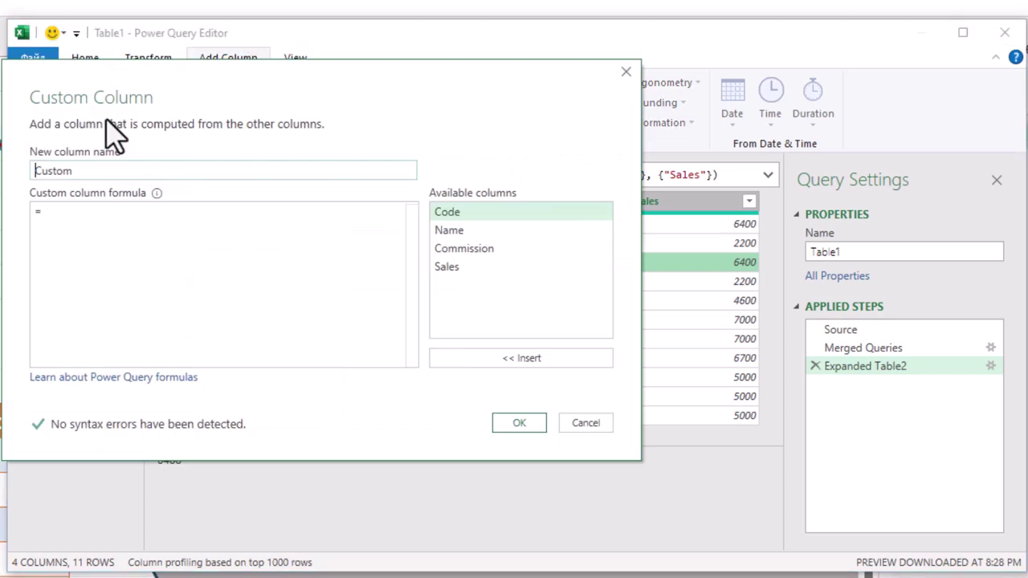
double_click(456, 268)
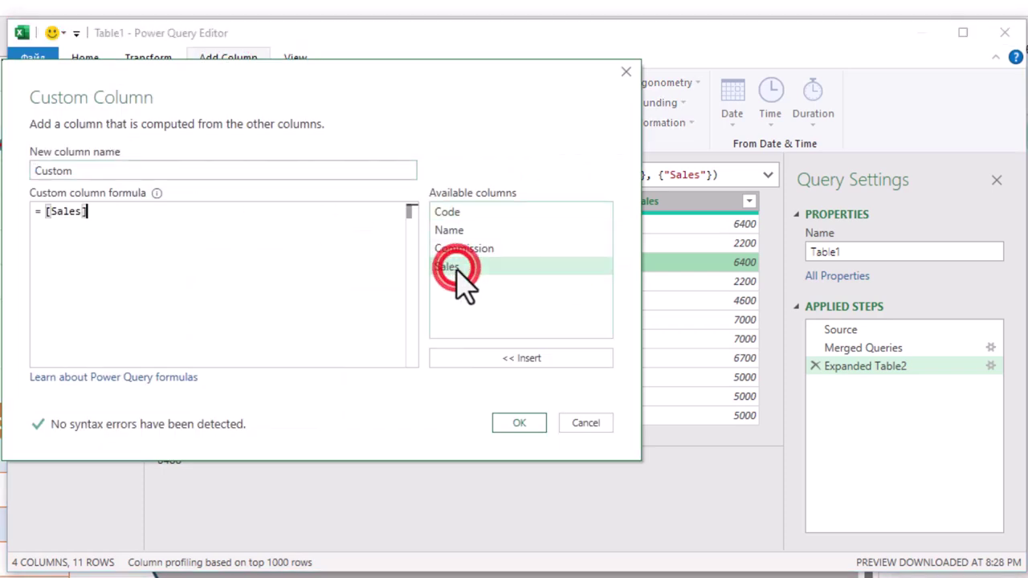
text(*)
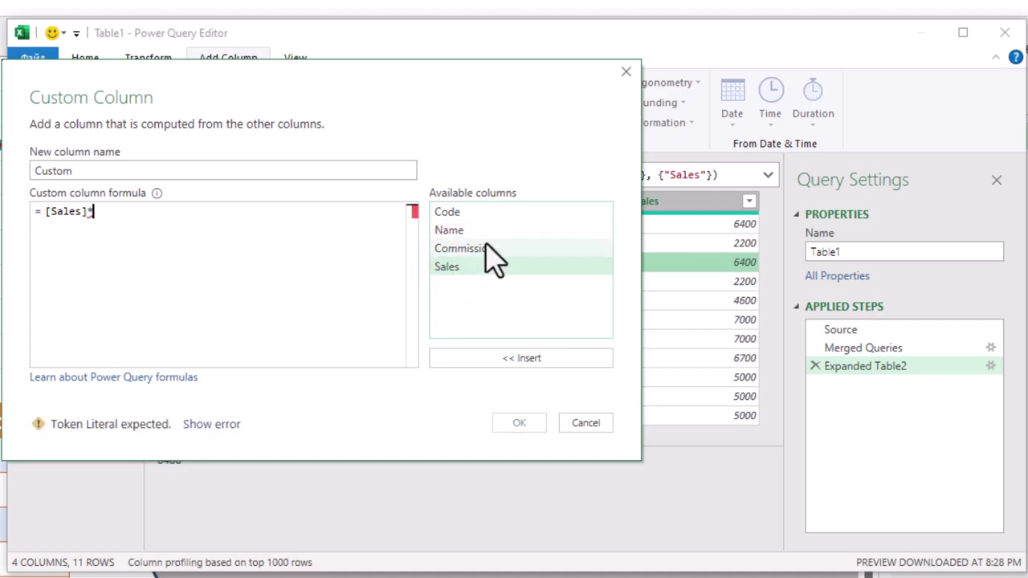
double_click(485, 248)
drag(93, 169, 10, 167)
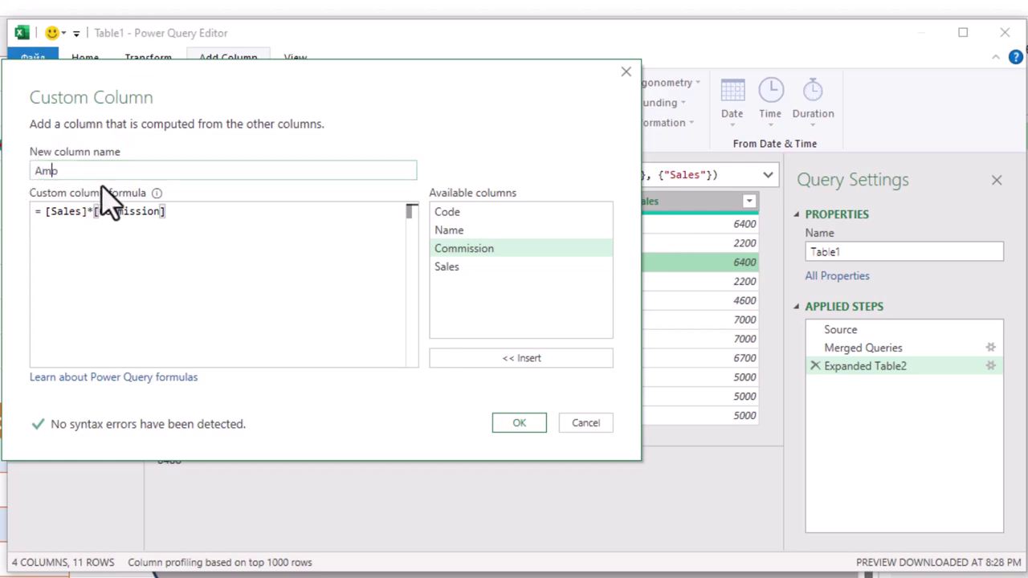
click(517, 422)
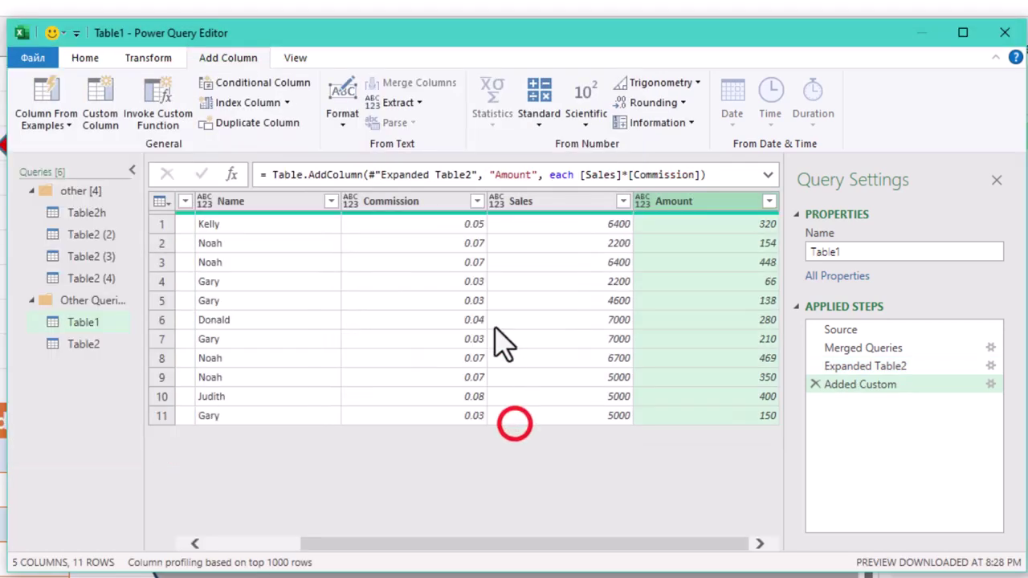
click(546, 277)
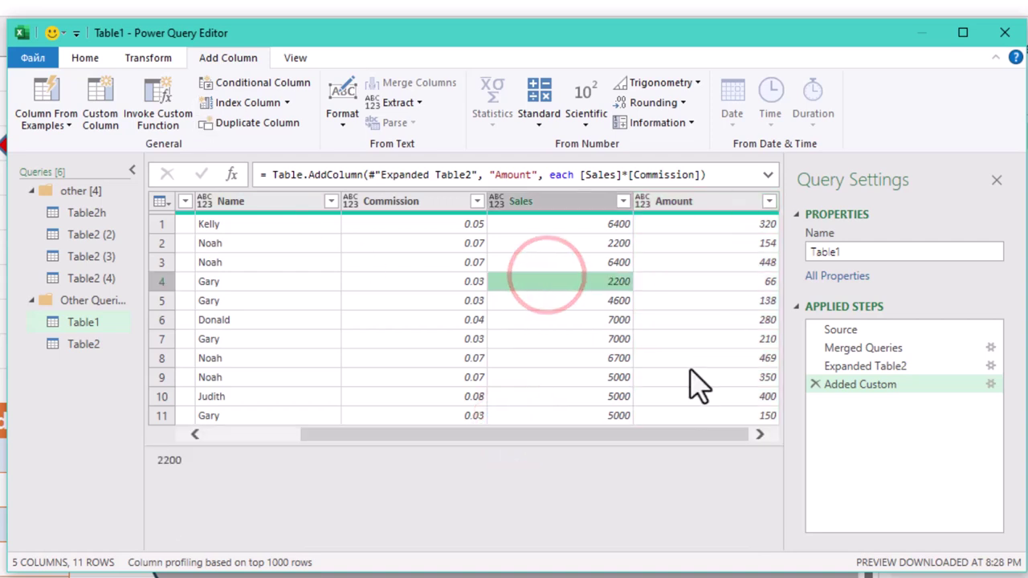
drag(558, 434, 390, 452)
drag(472, 438, 603, 435)
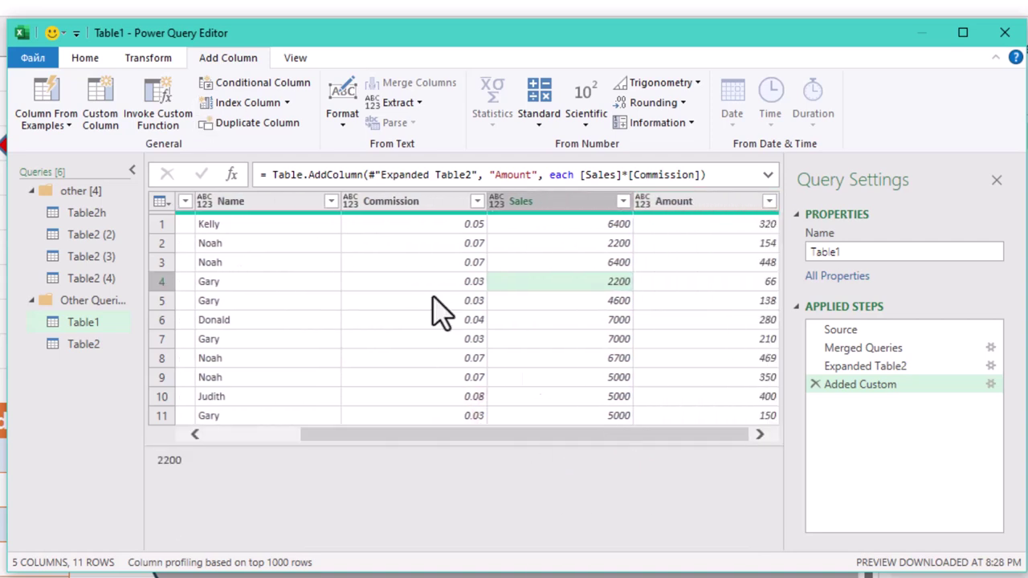
- Group rows by Name, summing the Amount column into a new column named Amount
click(140, 61)
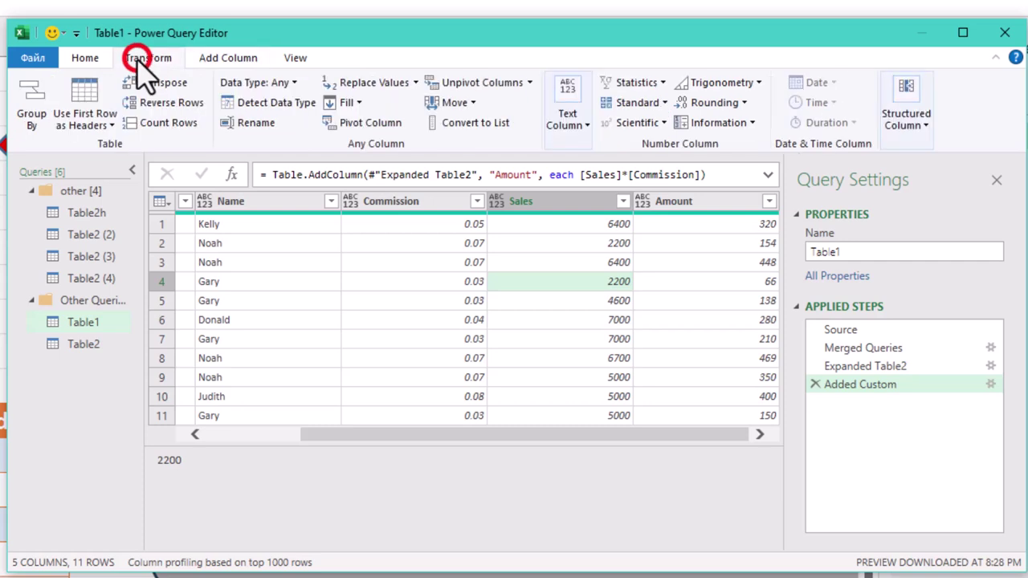
click(27, 125)
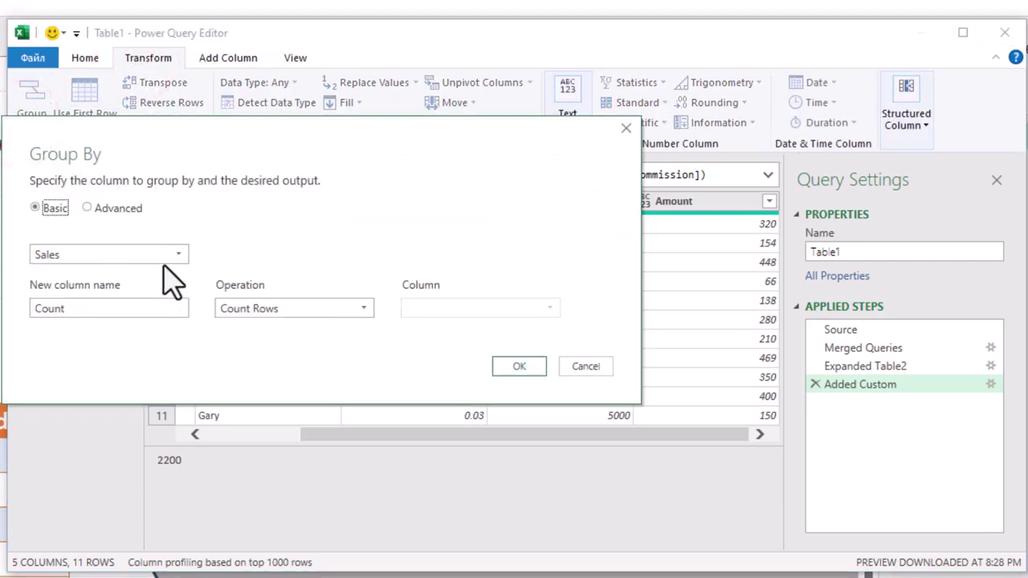
click(171, 258)
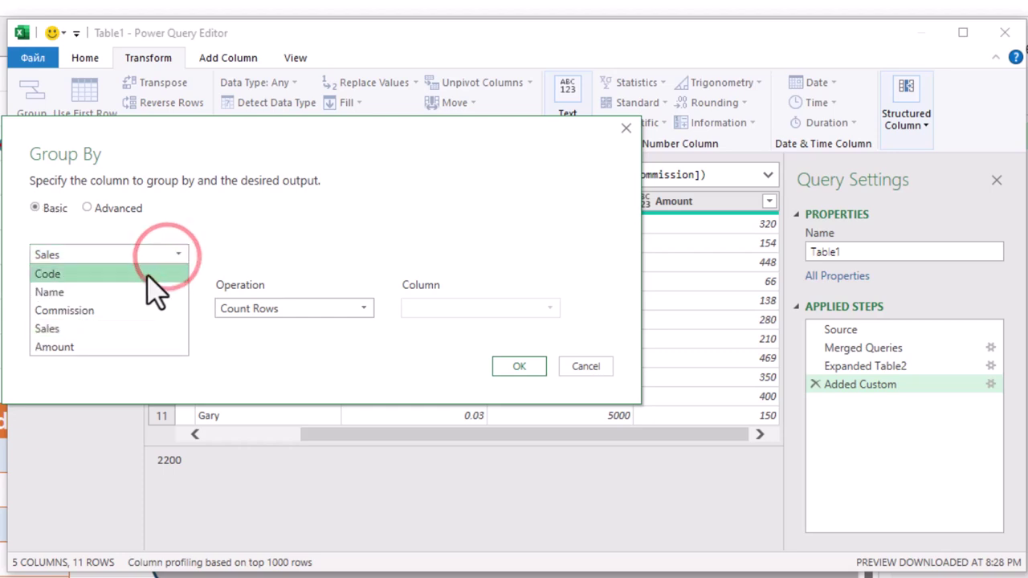
click(146, 290)
click(303, 309)
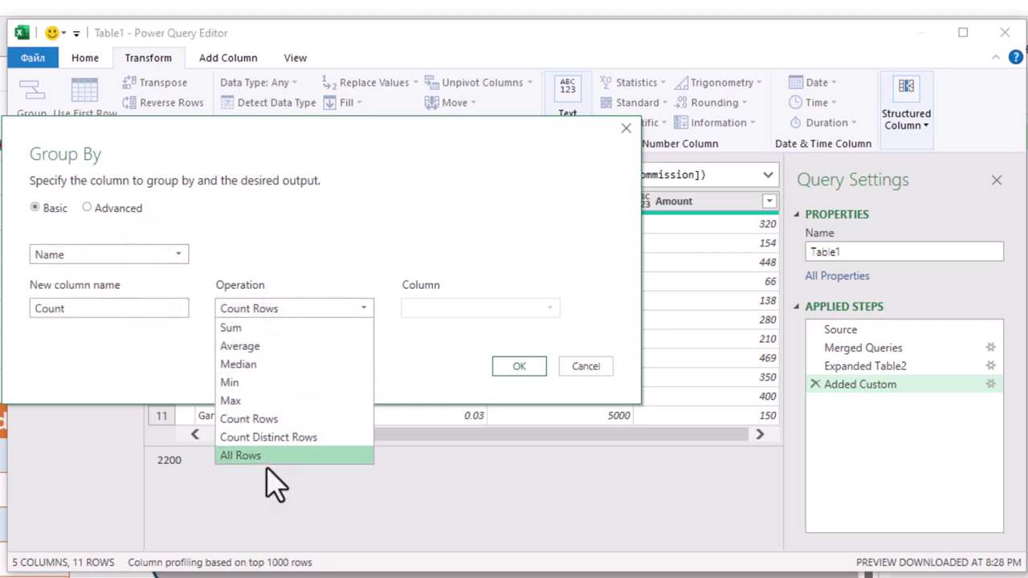
click(257, 328)
click(550, 309)
click(450, 399)
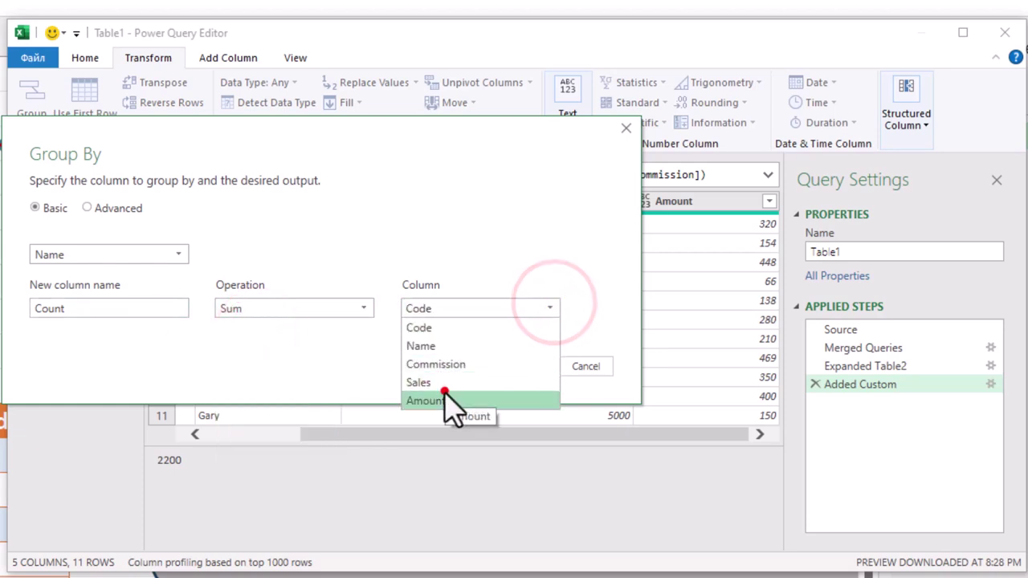
double_click(88, 310)
text(Am)
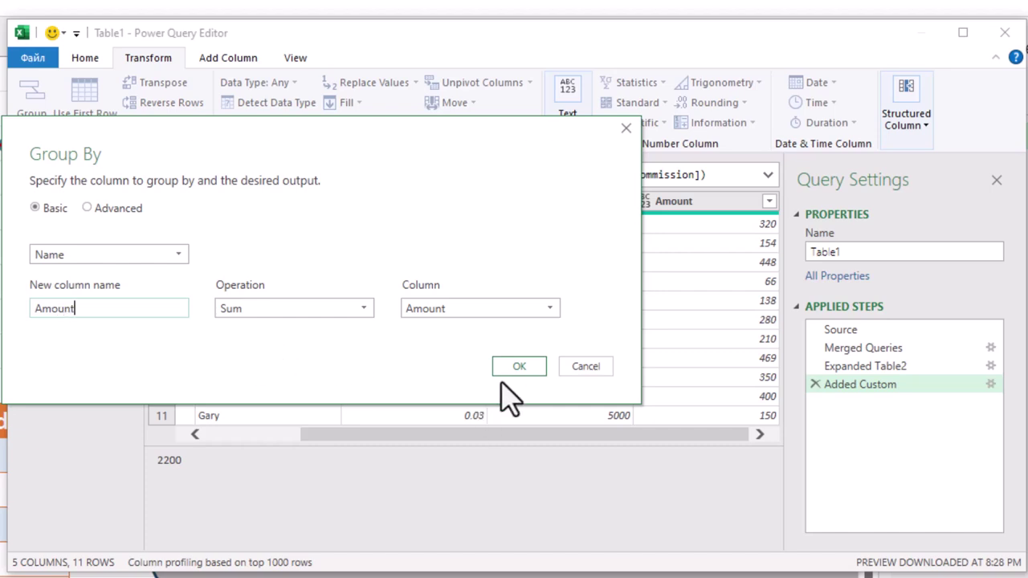
click(522, 367)
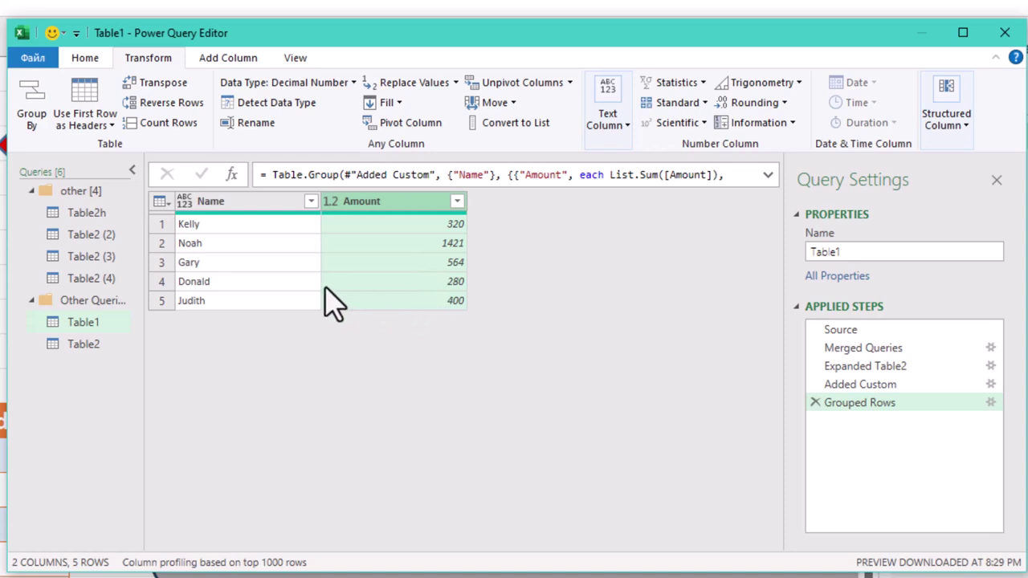
- Sort the Amount column descending, largest total first
click(456, 201)
click(371, 254)
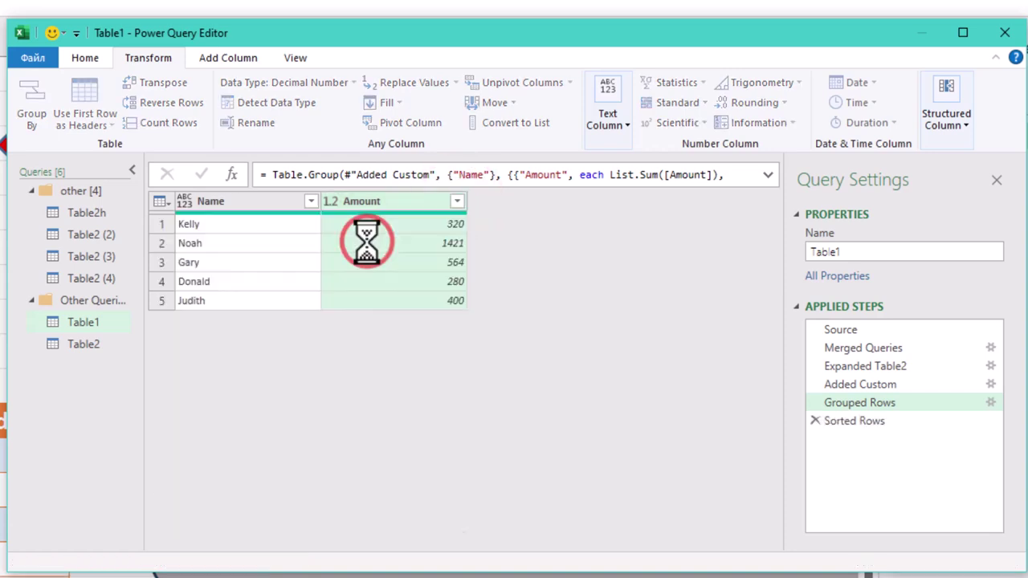